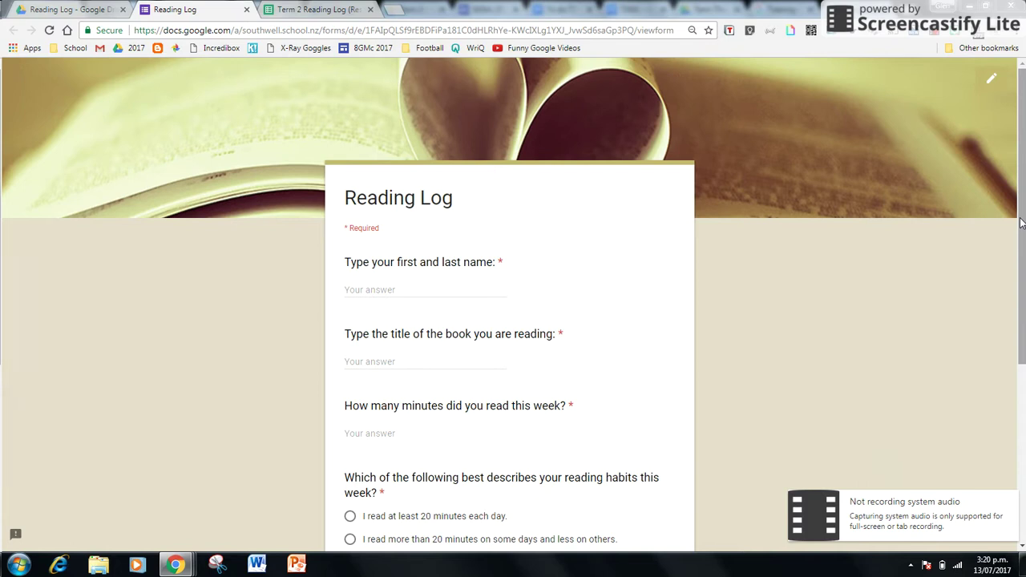
Step: Review the Reading Log form's questions, then the Week 8, Week 7 and Week 6 response sheets in the Term 2 Reading Log spreadsheet
{"action": "left_click_drag", "start_coordinate": [1020, 223], "coordinate": [1022, 367]}
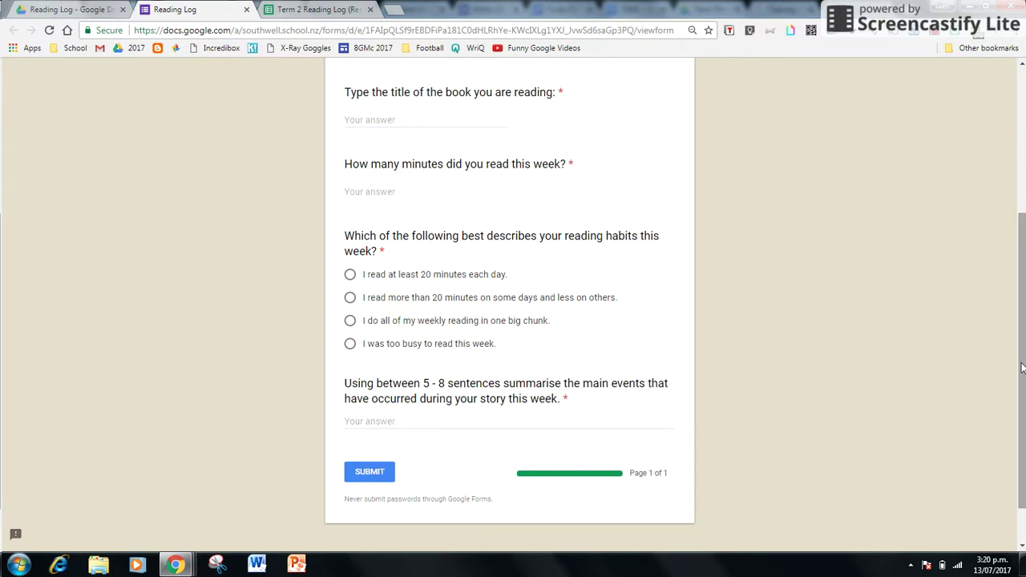
{"action": "left_click", "coordinate": [316, 9]}
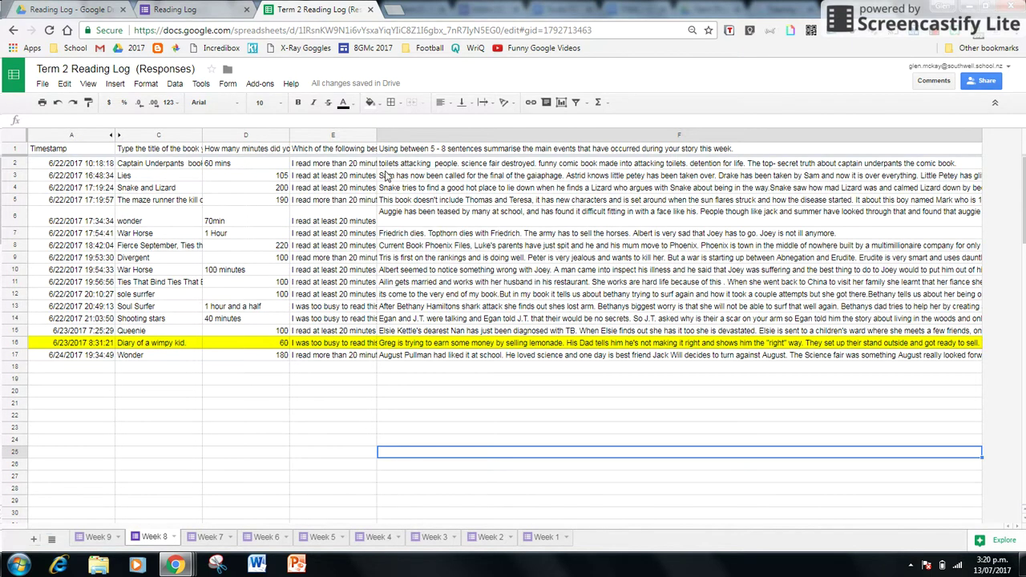
{"action": "double_click", "coordinate": [475, 166]}
{"action": "double_click", "coordinate": [467, 174]}
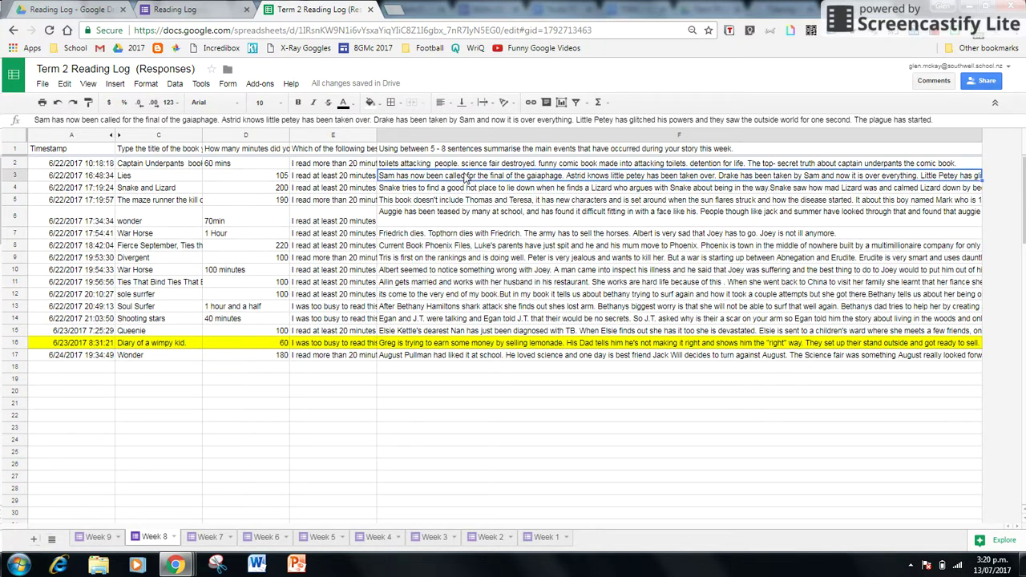
{"action": "double_click", "coordinate": [441, 191]}
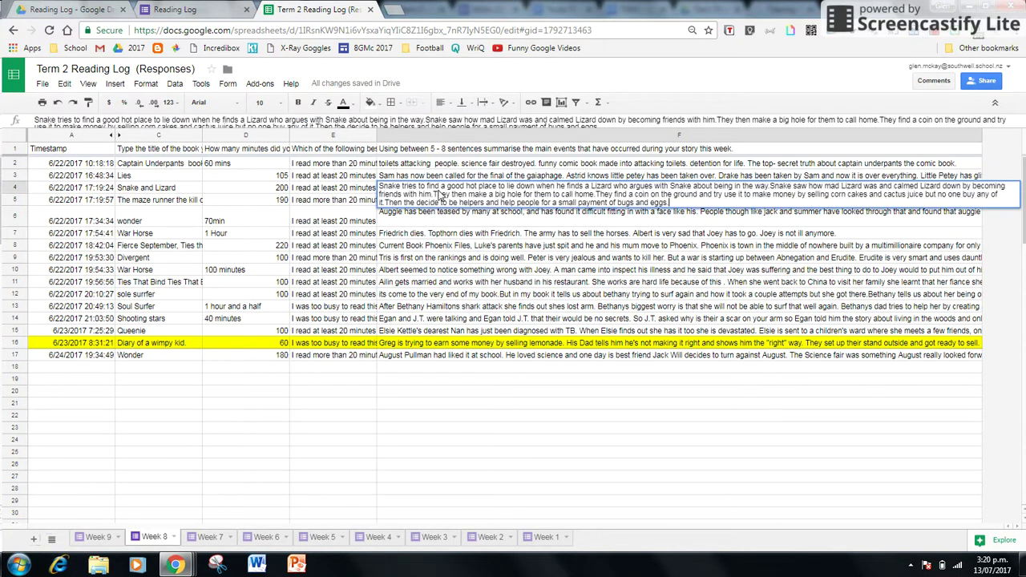
{"action": "left_click", "coordinate": [206, 537]}
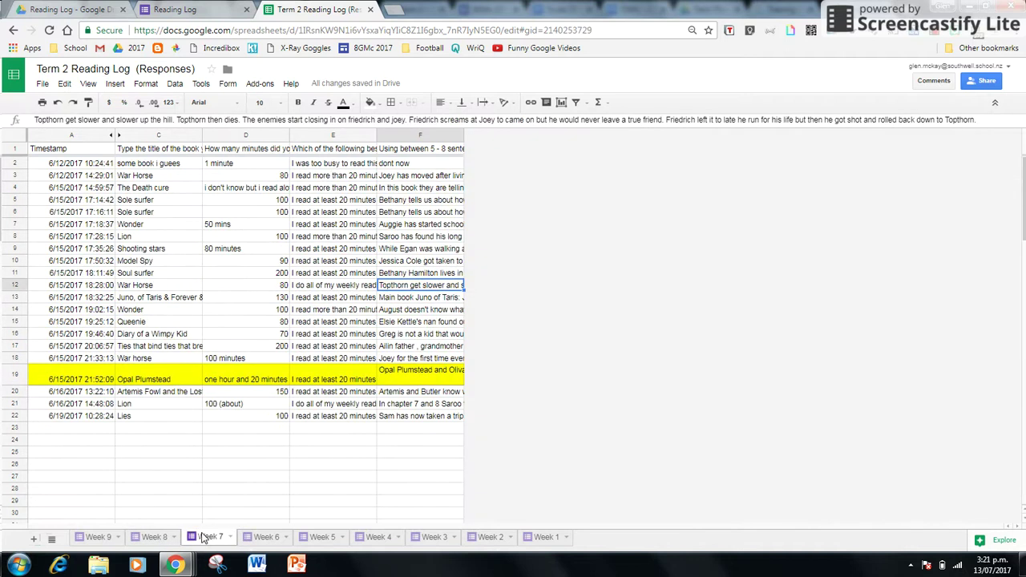
{"action": "left_click", "coordinate": [255, 540]}
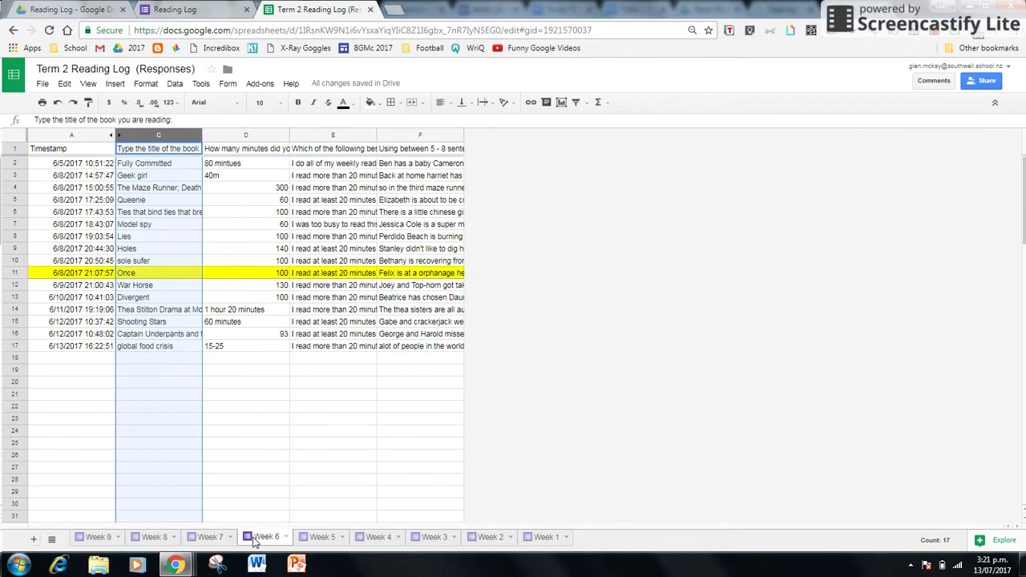
Step: Make a copy of the Reading Log 3 form in the Drive folder and rename the copy as Reading Log 4
{"action": "left_click", "coordinate": [53, 11]}
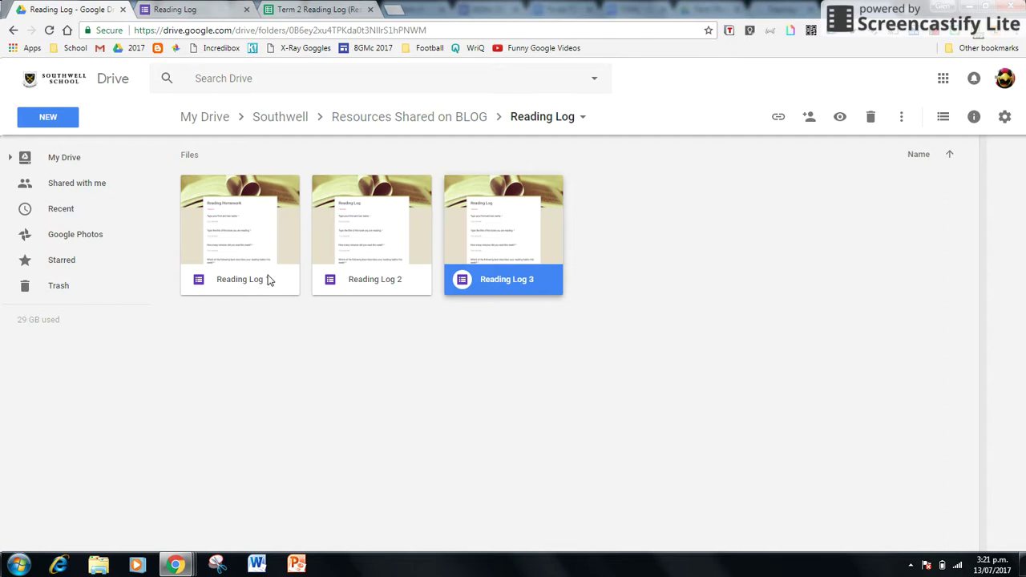
{"action": "right_click", "coordinate": [513, 284]}
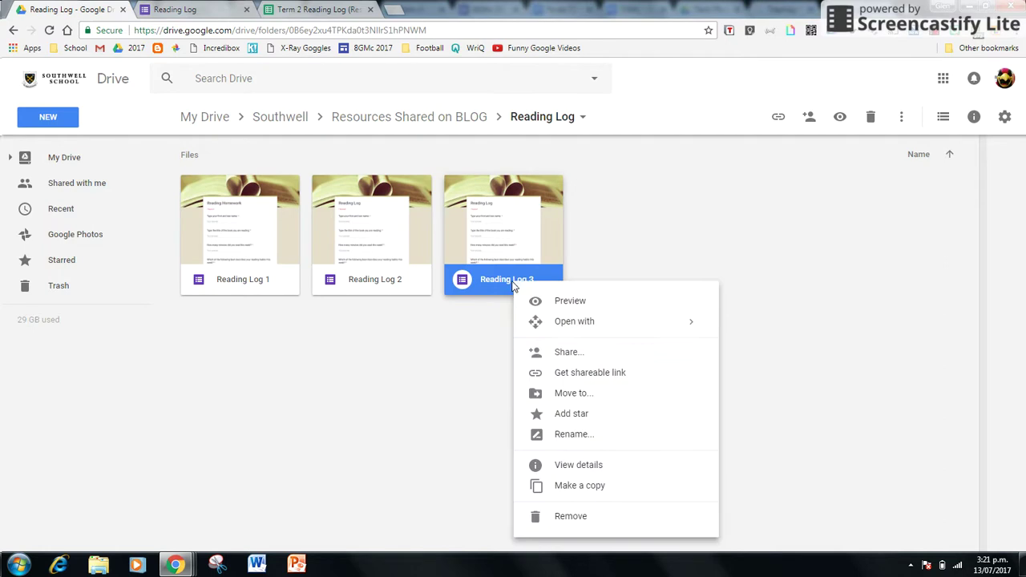
{"action": "left_click", "coordinate": [567, 488]}
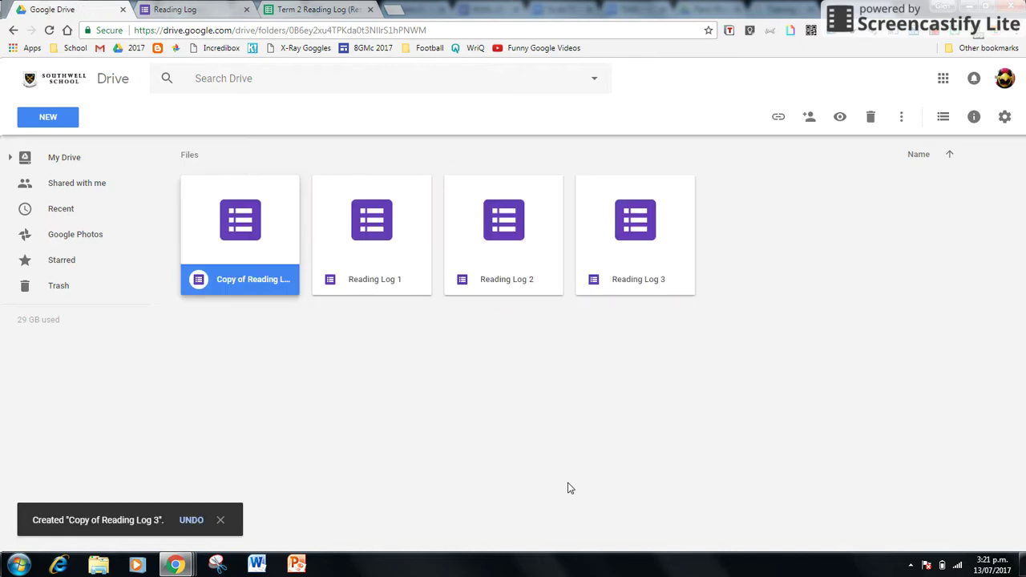
{"action": "right_click", "coordinate": [222, 286]}
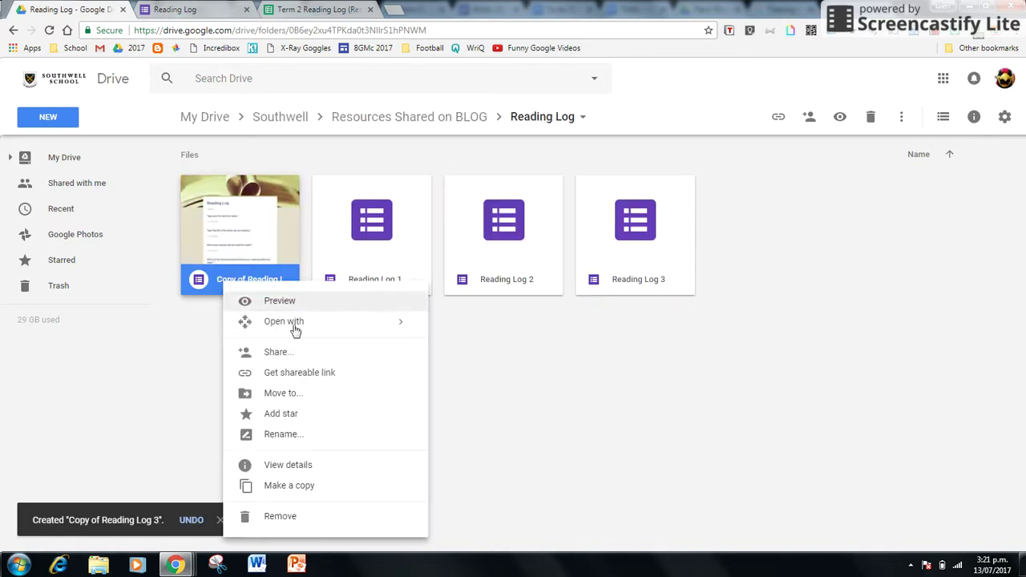
{"action": "left_click", "coordinate": [282, 433]}
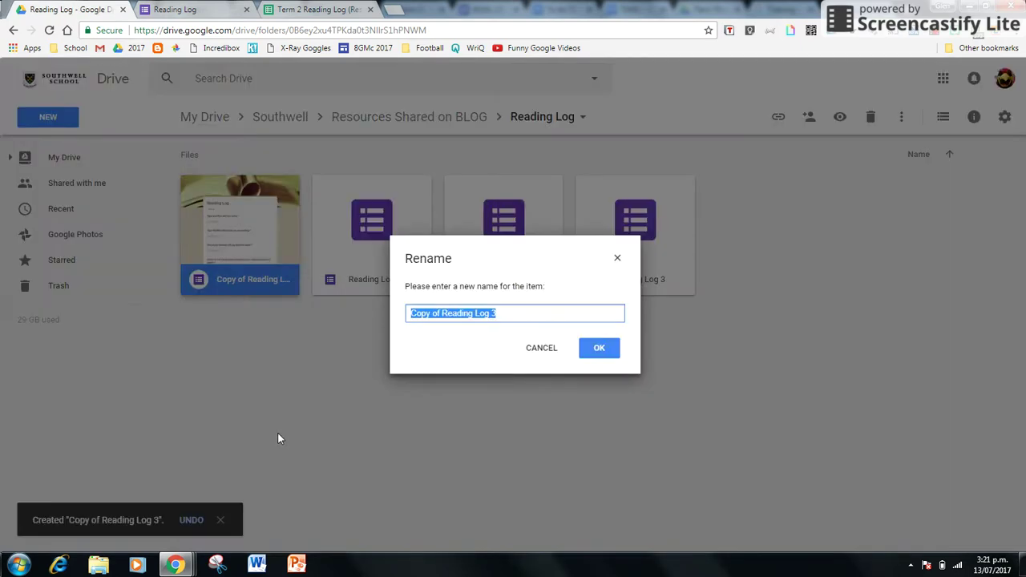
{"action": "type", "text": "Reading"}
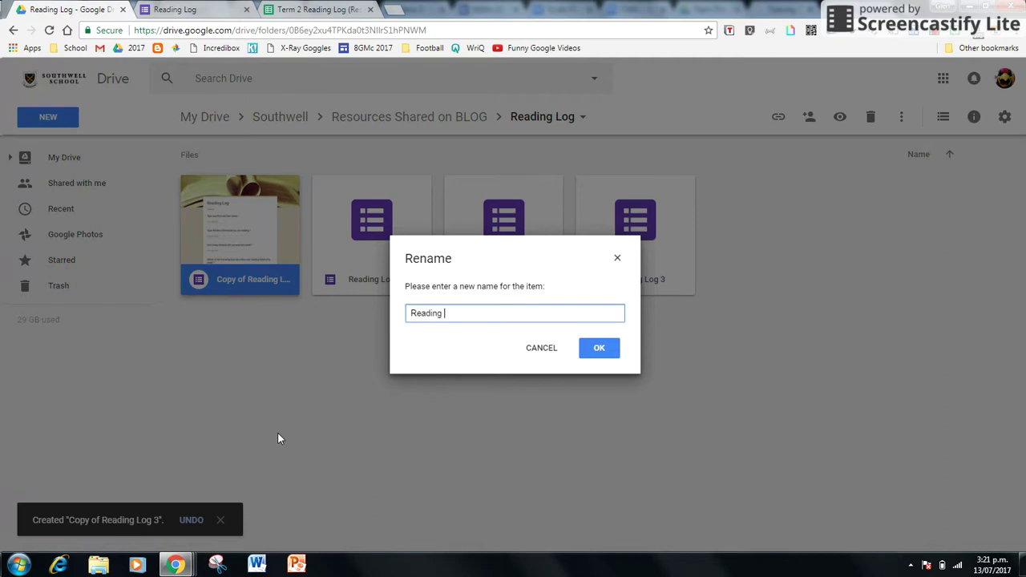
{"action": "type", "text": " Log 4"}
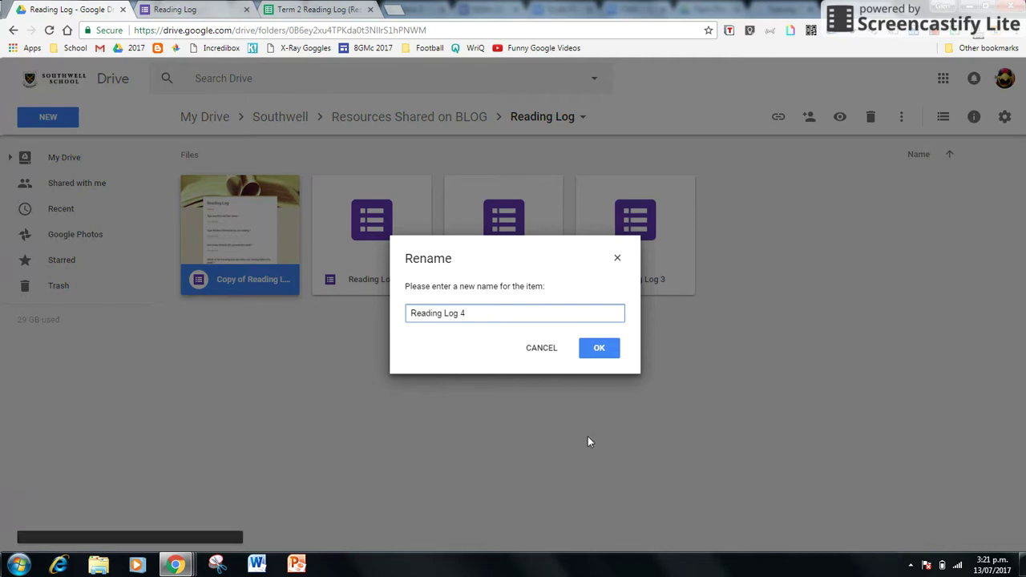
{"action": "left_click", "coordinate": [597, 350]}
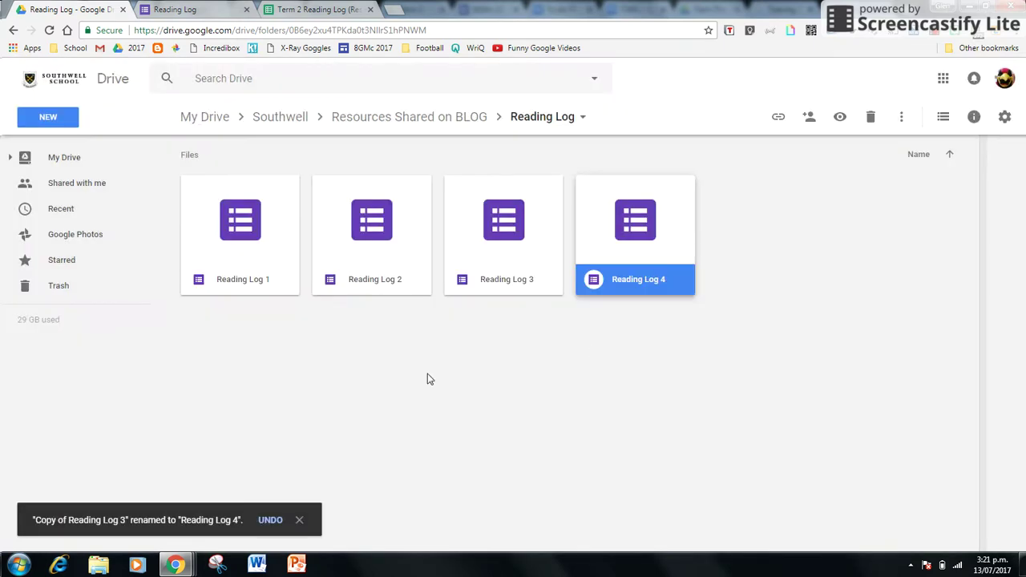
Step: Create a new spreadsheet, Reading Log 1 (Responses), for the Reading Log 1 form's responses and return to the Drive folder
{"action": "left_click", "coordinate": [308, 10]}
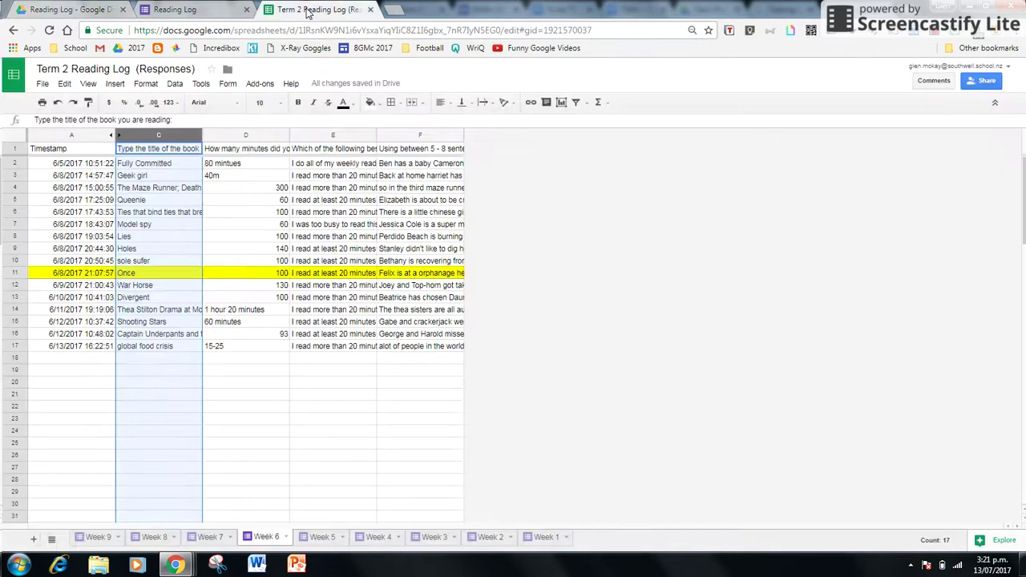
{"action": "left_click", "coordinate": [93, 10]}
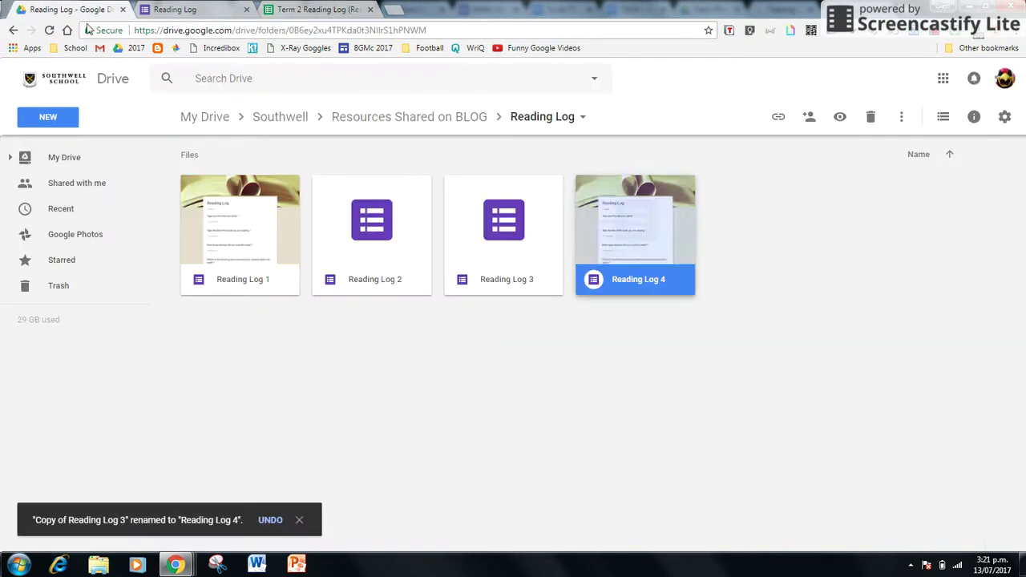
{"action": "double_click", "coordinate": [248, 231]}
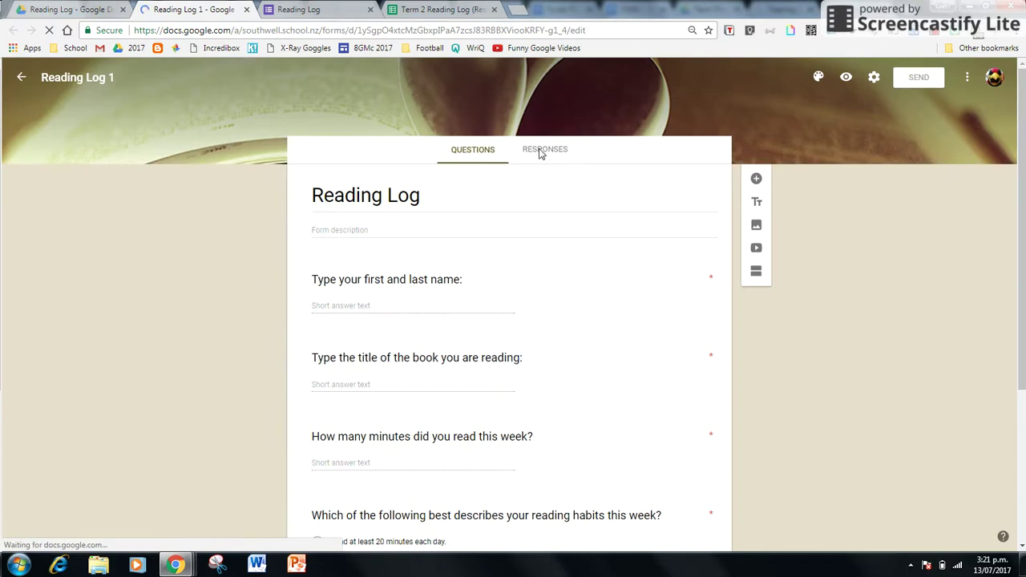
{"action": "left_click", "coordinate": [541, 152]}
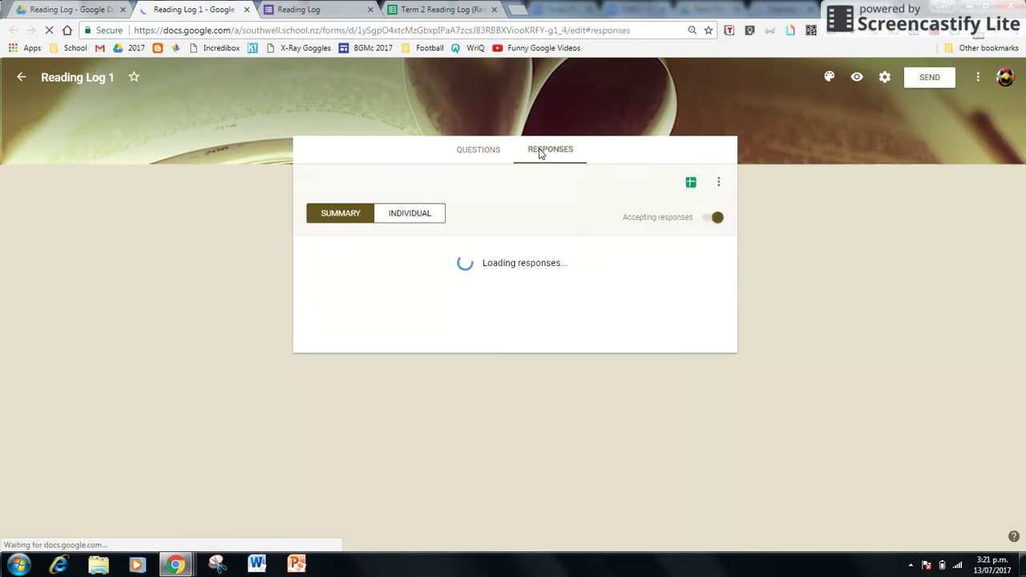
{"action": "left_click", "coordinate": [689, 186]}
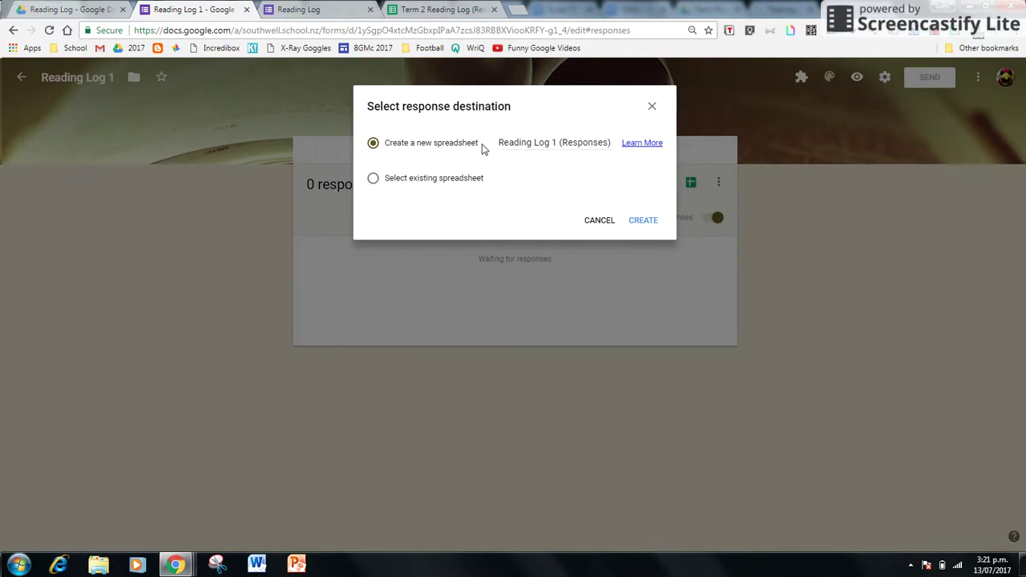
{"action": "left_click", "coordinate": [639, 222]}
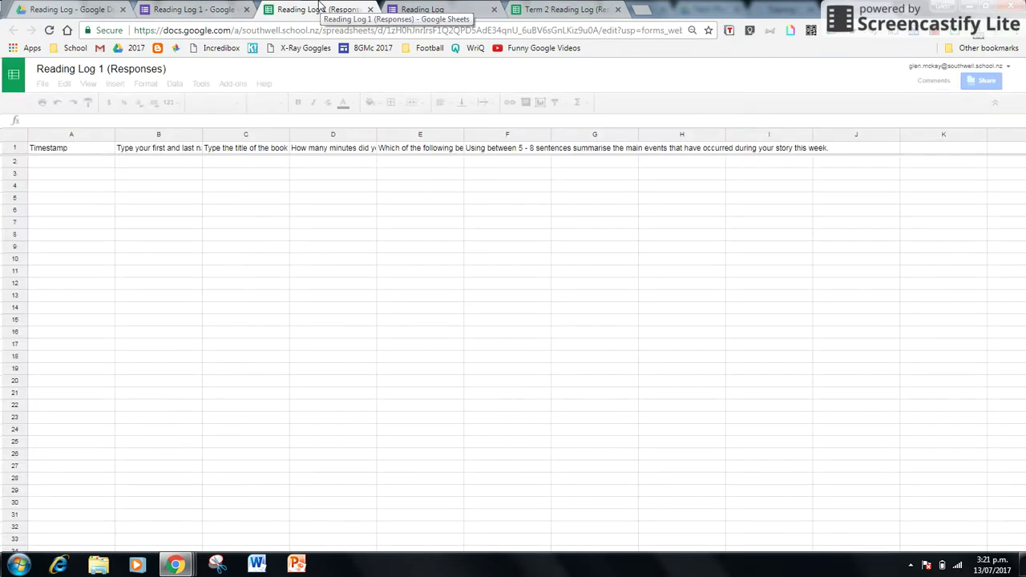
{"action": "left_click", "coordinate": [370, 9]}
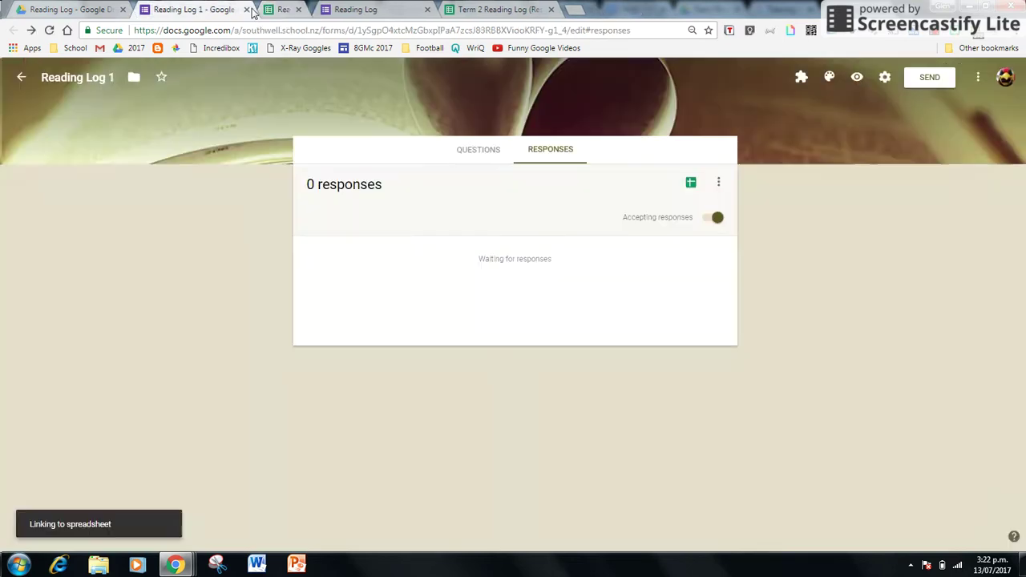
{"action": "left_click", "coordinate": [246, 9]}
{"action": "left_click", "coordinate": [84, 9]}
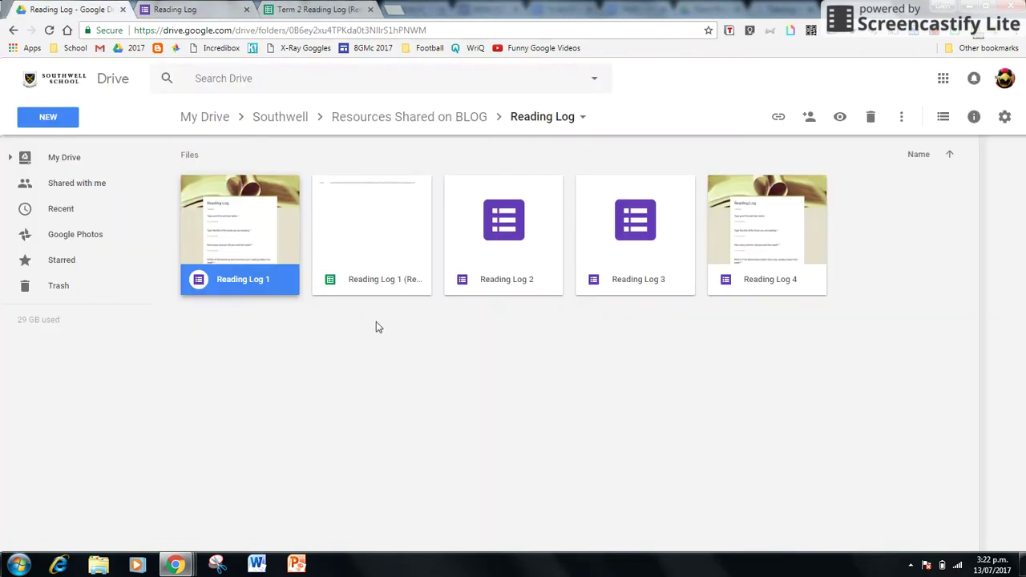
Step: Set the existing Reading Log 1 (Responses) spreadsheet as the response destination for the Reading Log 2 form
{"action": "left_click", "coordinate": [498, 245]}
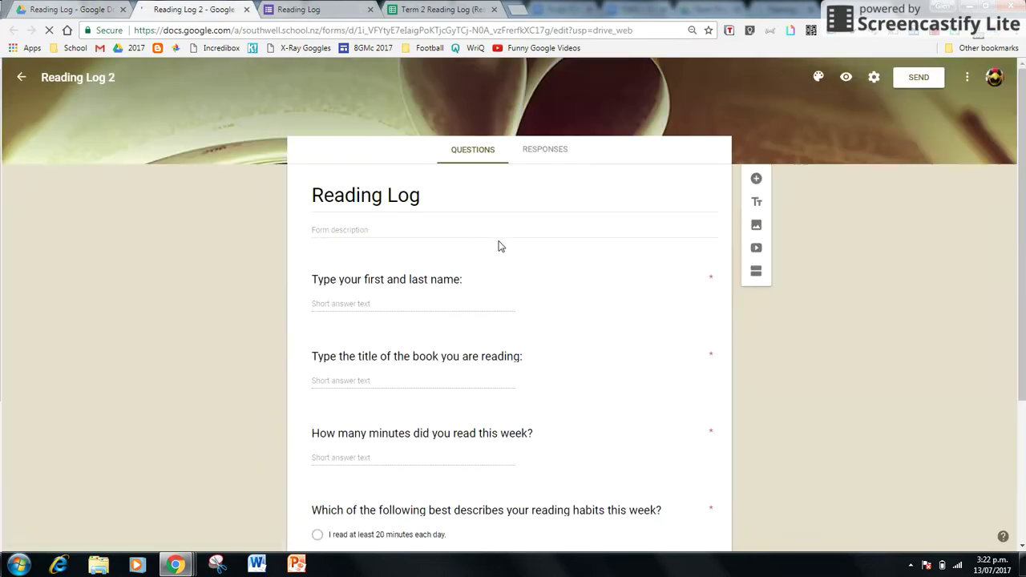
{"action": "left_click", "coordinate": [545, 151]}
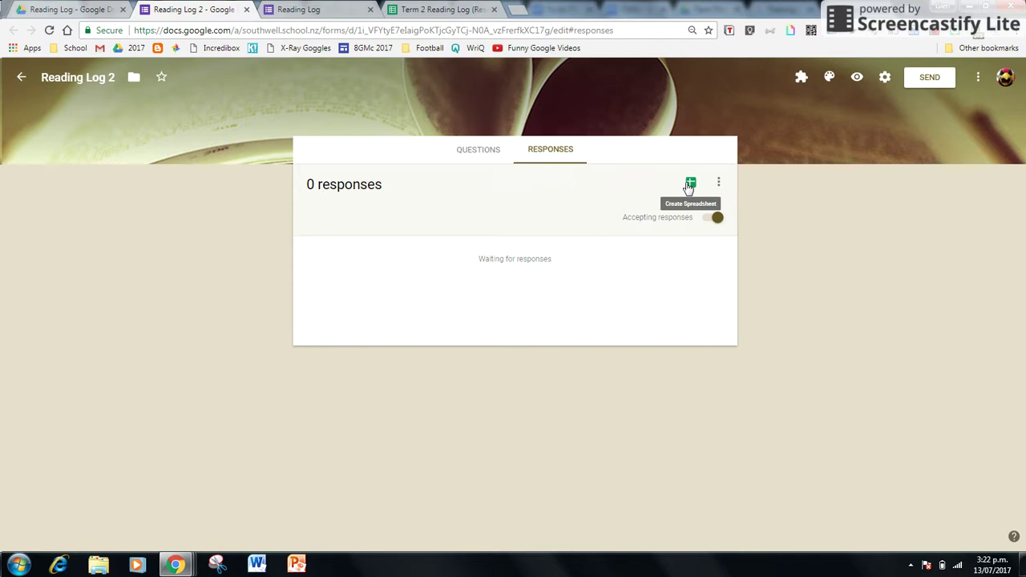
{"action": "left_click", "coordinate": [689, 184]}
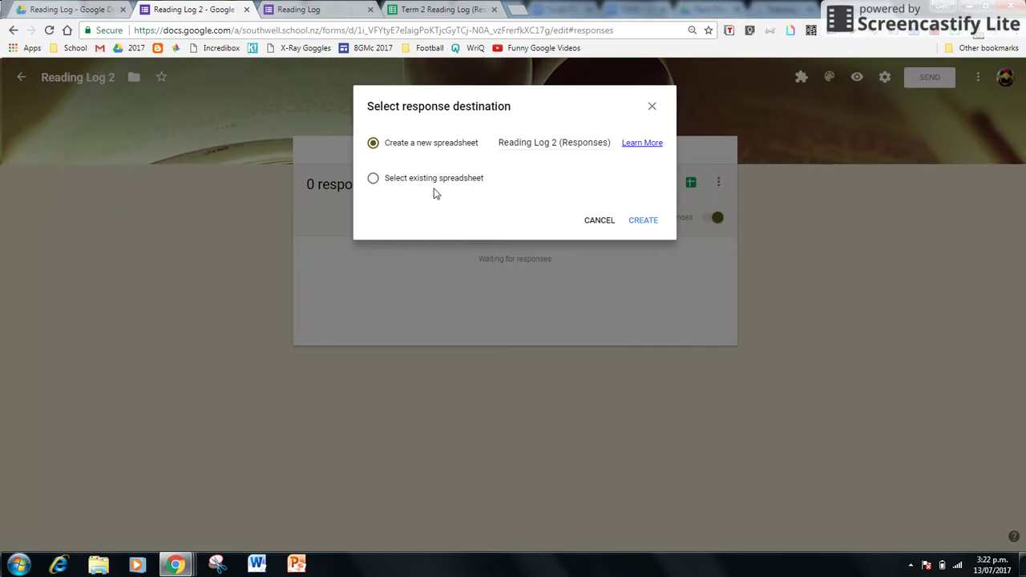
{"action": "left_click", "coordinate": [382, 184]}
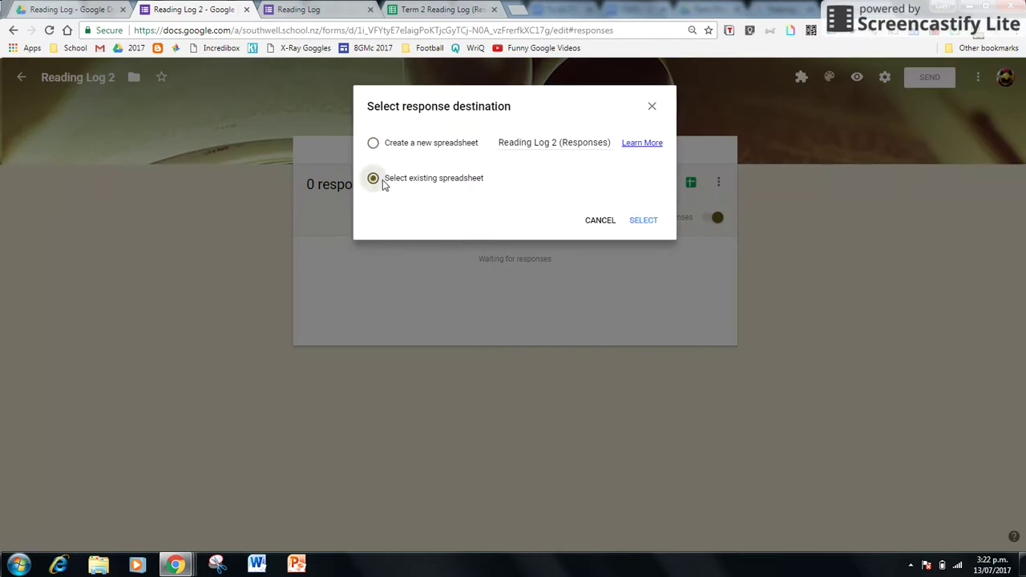
{"action": "left_click", "coordinate": [645, 223]}
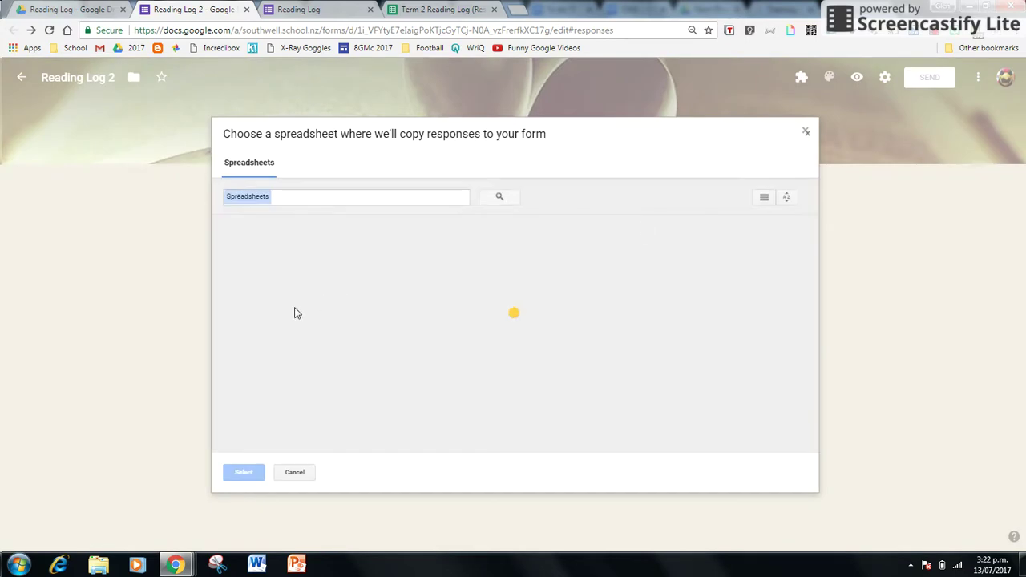
{"action": "left_click", "coordinate": [290, 298]}
{"action": "left_click", "coordinate": [243, 472]}
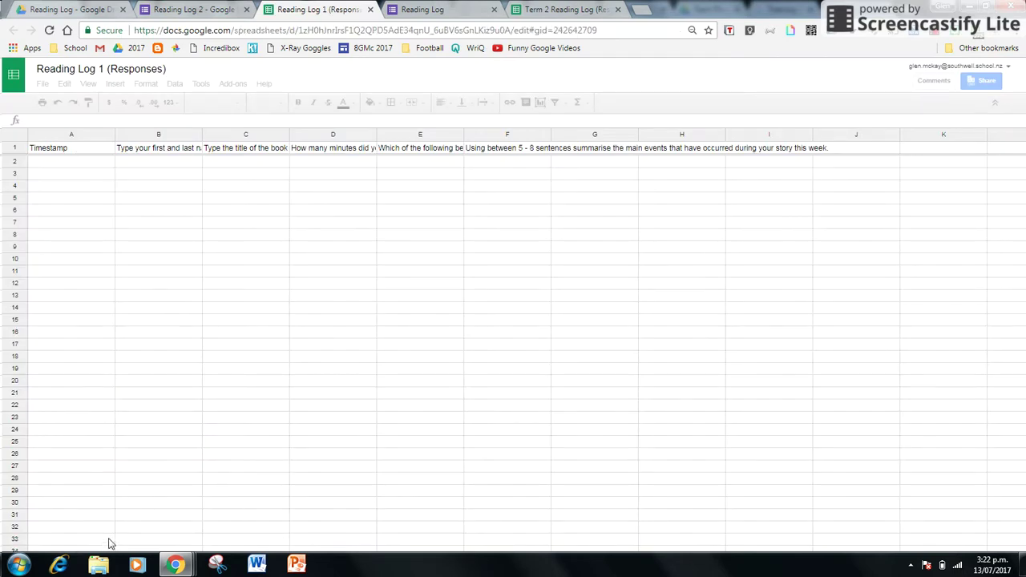
Step: Rename the Form Responses 1 sheet as Reading Log 1
{"action": "left_click", "coordinate": [196, 539]}
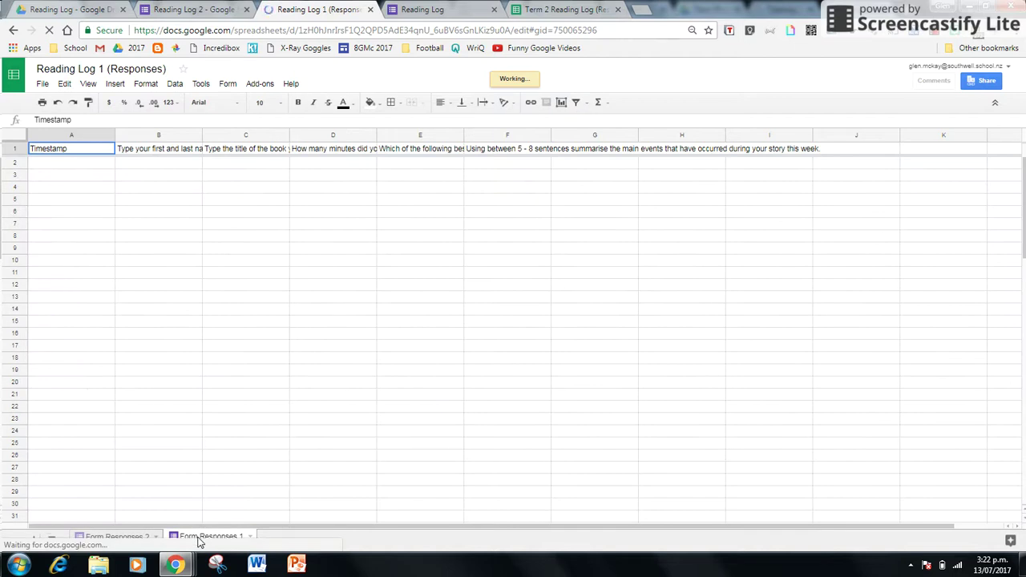
{"action": "right_click", "coordinate": [199, 542]}
{"action": "left_click", "coordinate": [190, 392]}
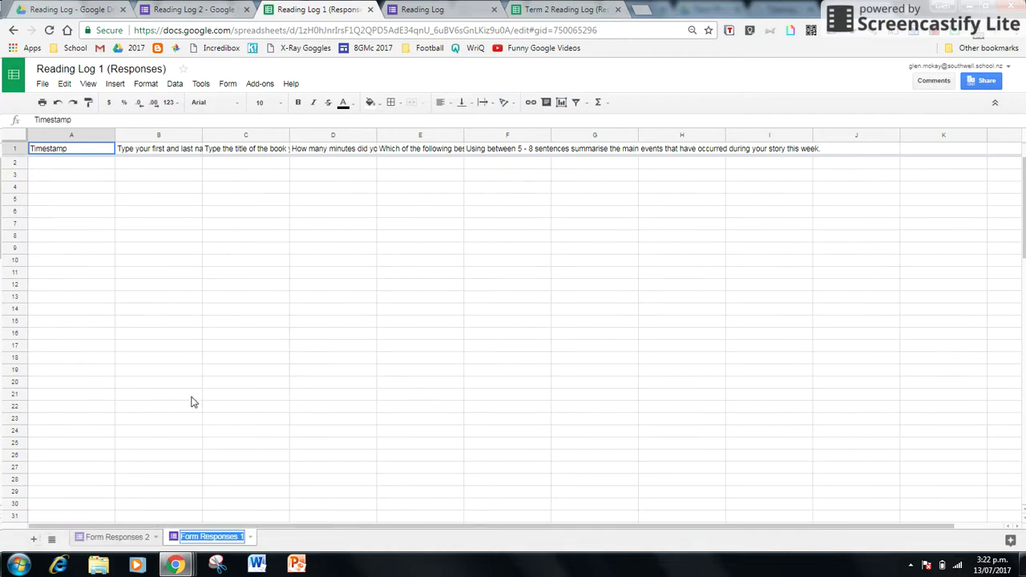
{"action": "type", "text": "Reading L"}
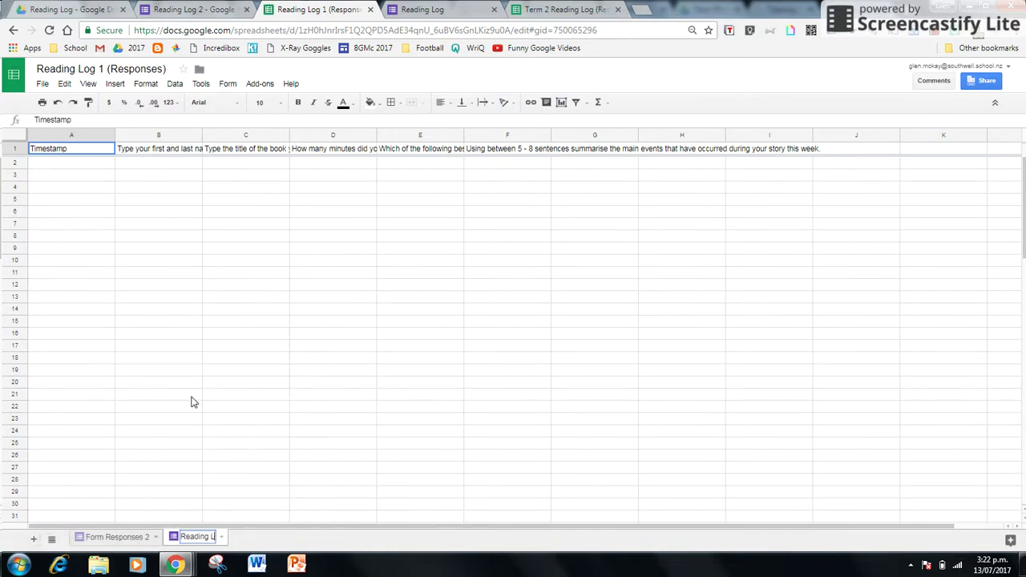
{"action": "type", "text": "og 1"}
{"action": "key", "text": "Return"}
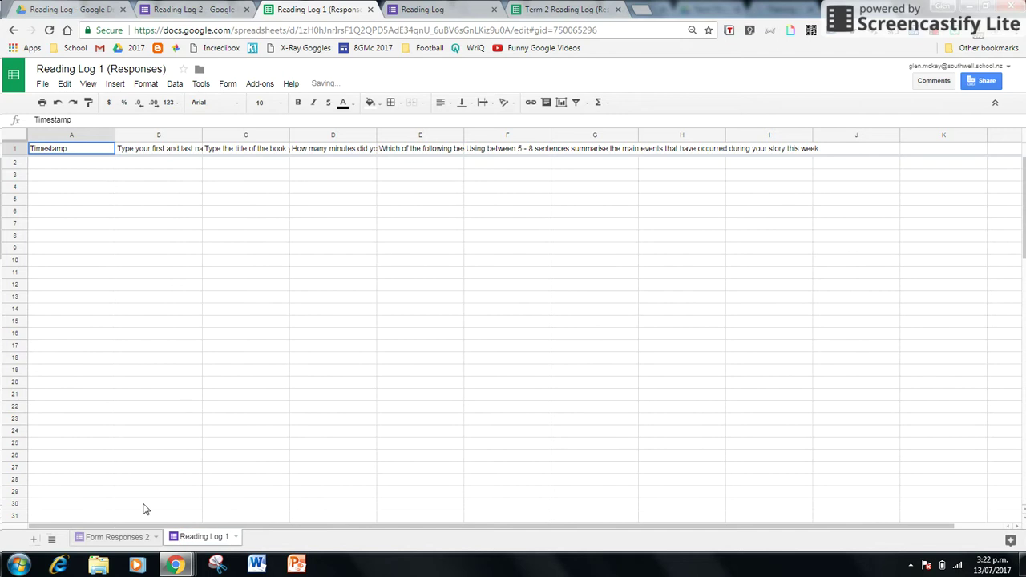
Step: Rename the Form Responses 2 sheet as Reading Log 2
{"action": "left_click", "coordinate": [122, 539]}
{"action": "right_click", "coordinate": [122, 542]}
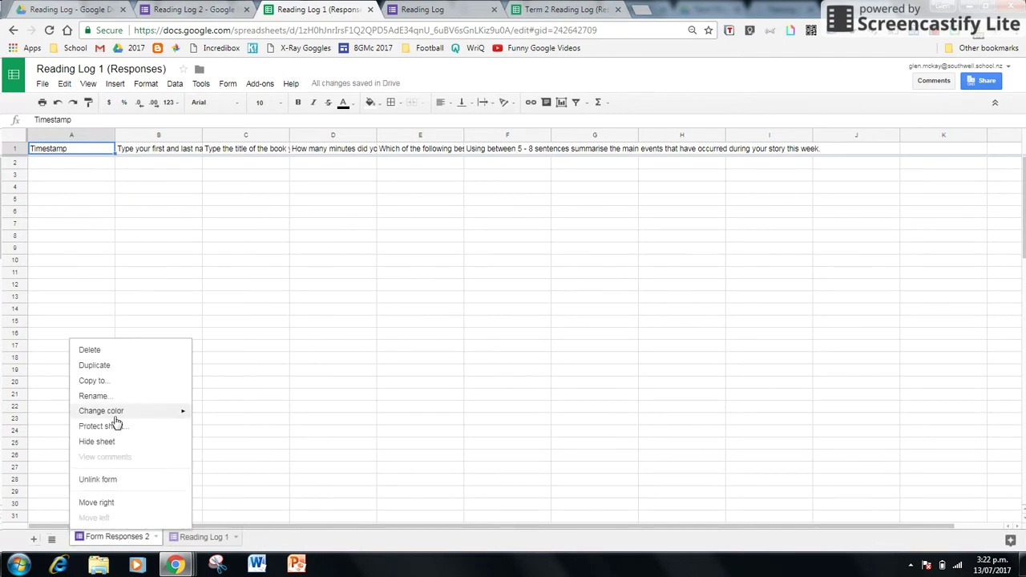
{"action": "left_click", "coordinate": [100, 396]}
{"action": "type", "text": "Reading Log"}
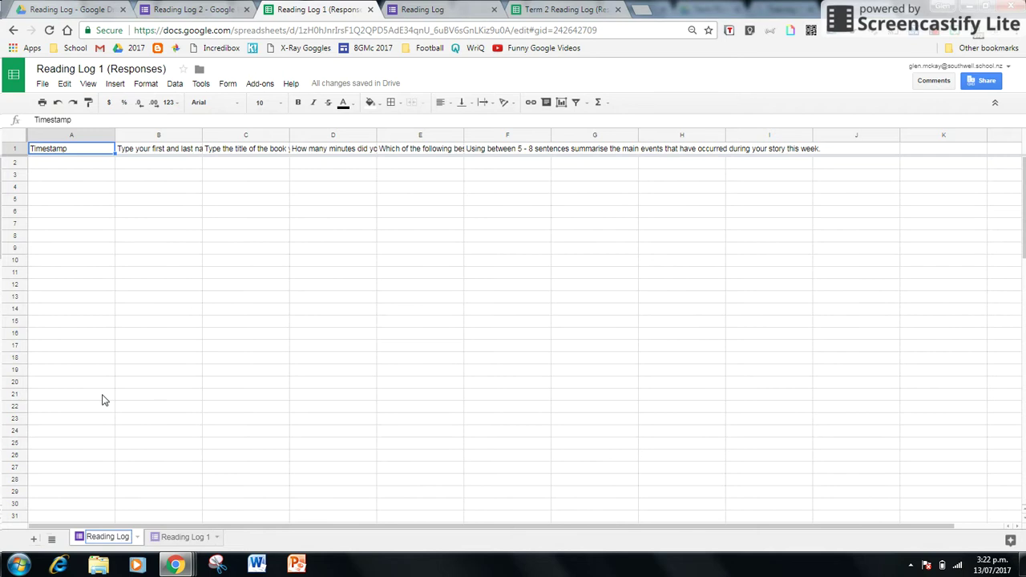
{"action": "type", "text": " 2"}
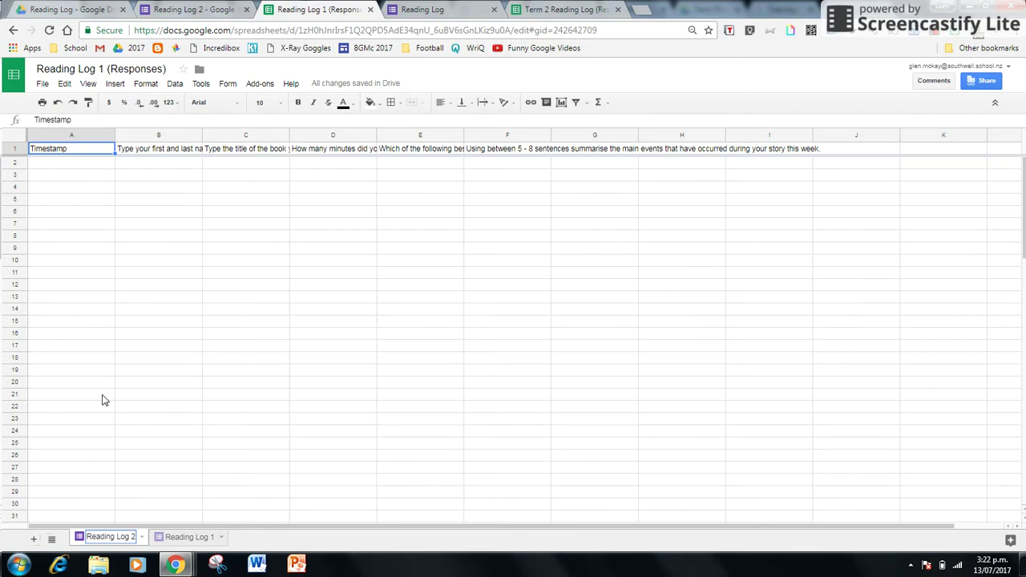
{"action": "left_click", "coordinate": [281, 540]}
Step: Close the response spreadsheet and the Reading Log 2 form, and open the Reading Log 3 form from the Drive folder
{"action": "left_click", "coordinate": [370, 9]}
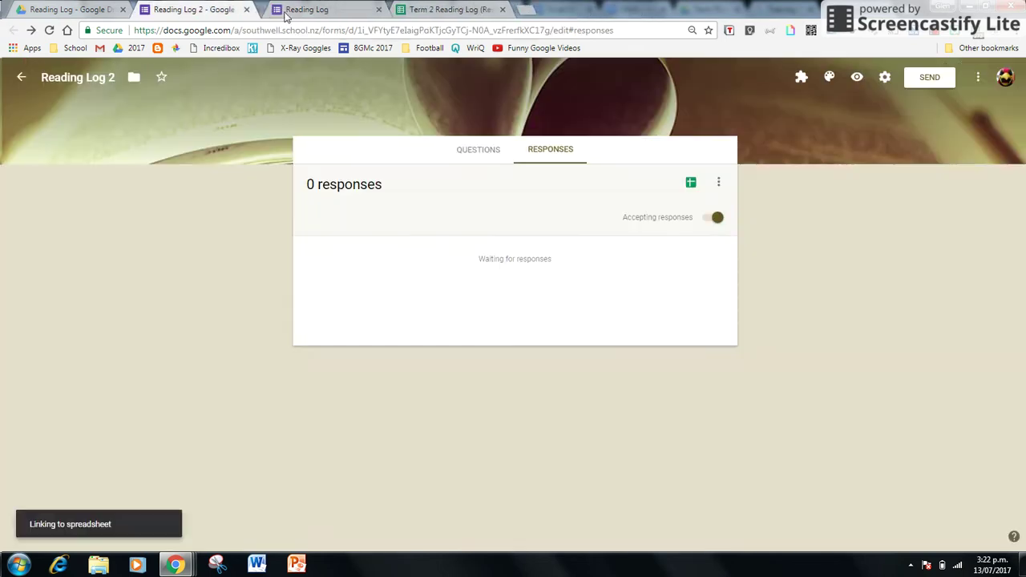
{"action": "left_click", "coordinate": [246, 9]}
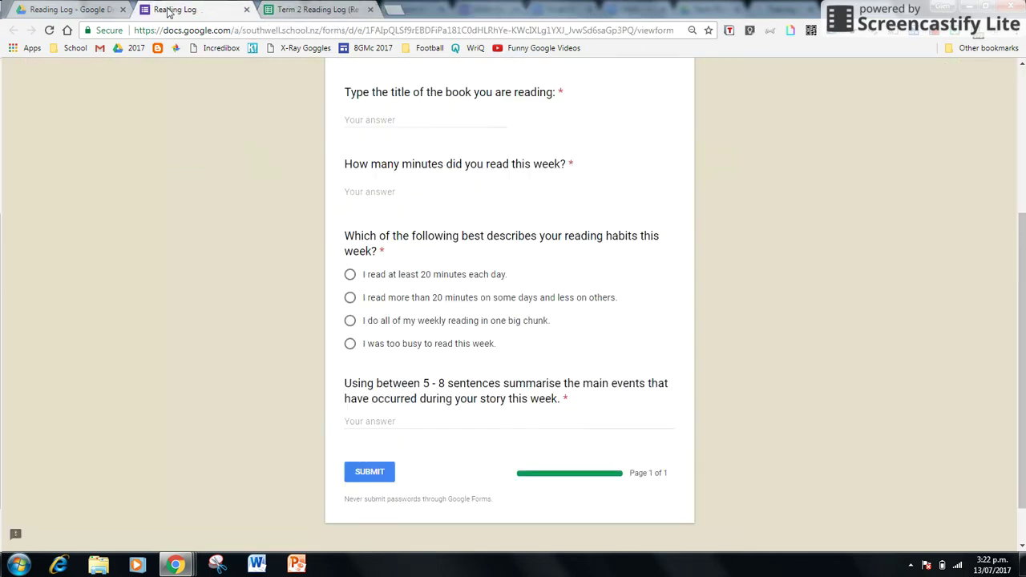
{"action": "left_click", "coordinate": [81, 10]}
{"action": "double_click", "coordinate": [633, 245]}
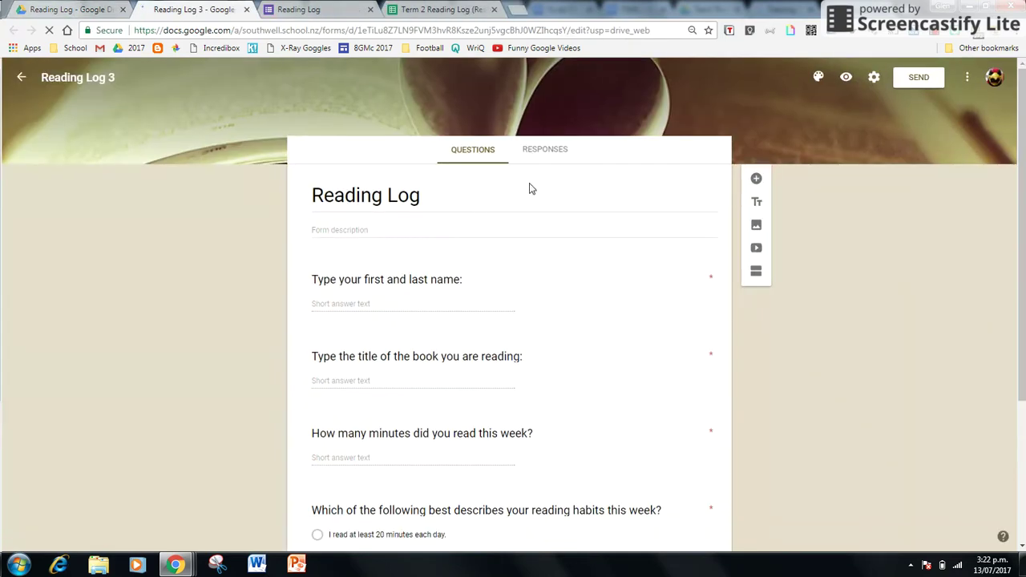
Step: Set the existing Reading Log 1 (Responses) spreadsheet as the response destination for the Reading Log 3 form
{"action": "left_click", "coordinate": [540, 151]}
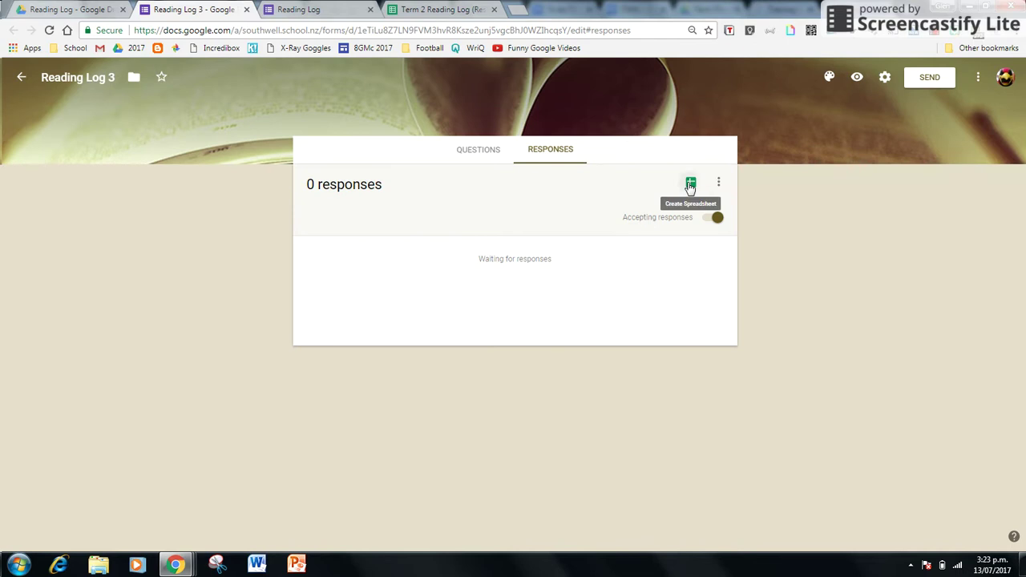
{"action": "left_click", "coordinate": [689, 184]}
{"action": "left_click", "coordinate": [426, 180]}
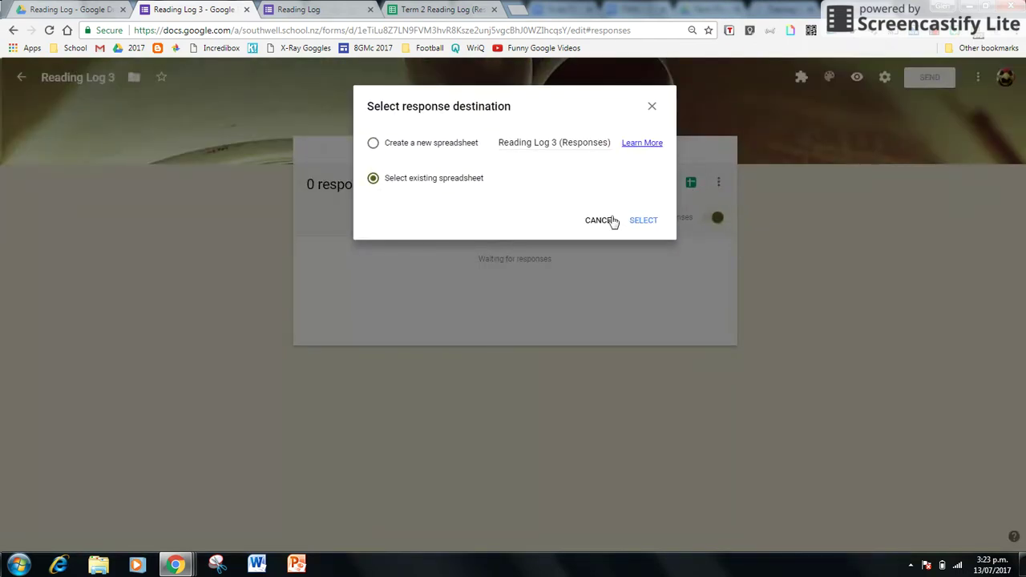
{"action": "left_click", "coordinate": [643, 219]}
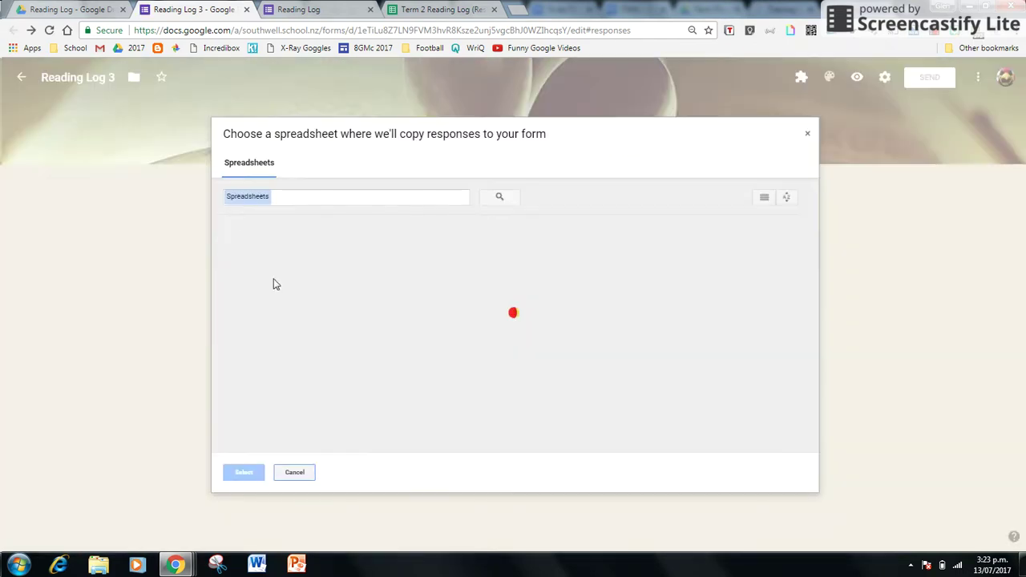
{"action": "left_click", "coordinate": [273, 295]}
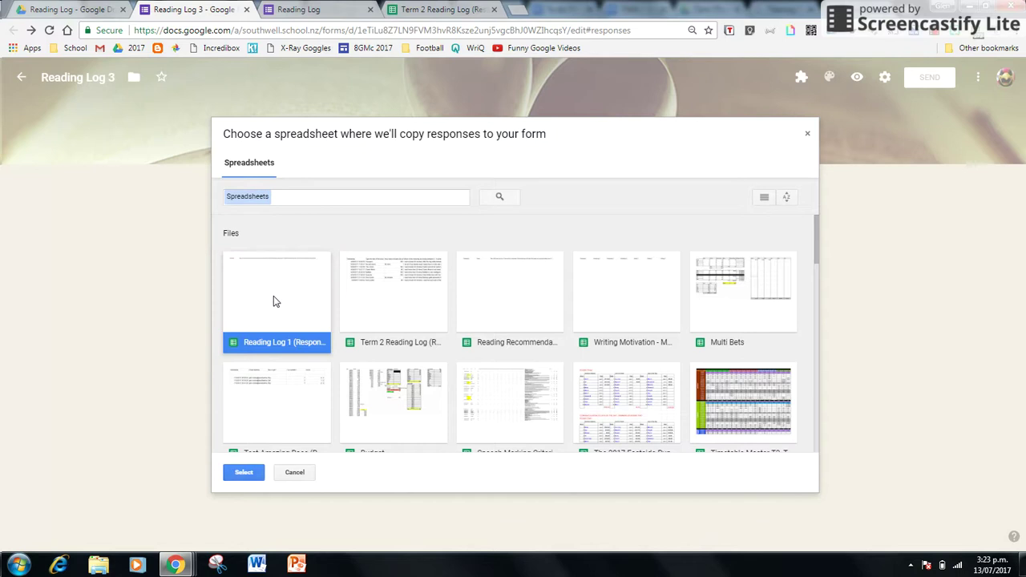
{"action": "left_click", "coordinate": [243, 473]}
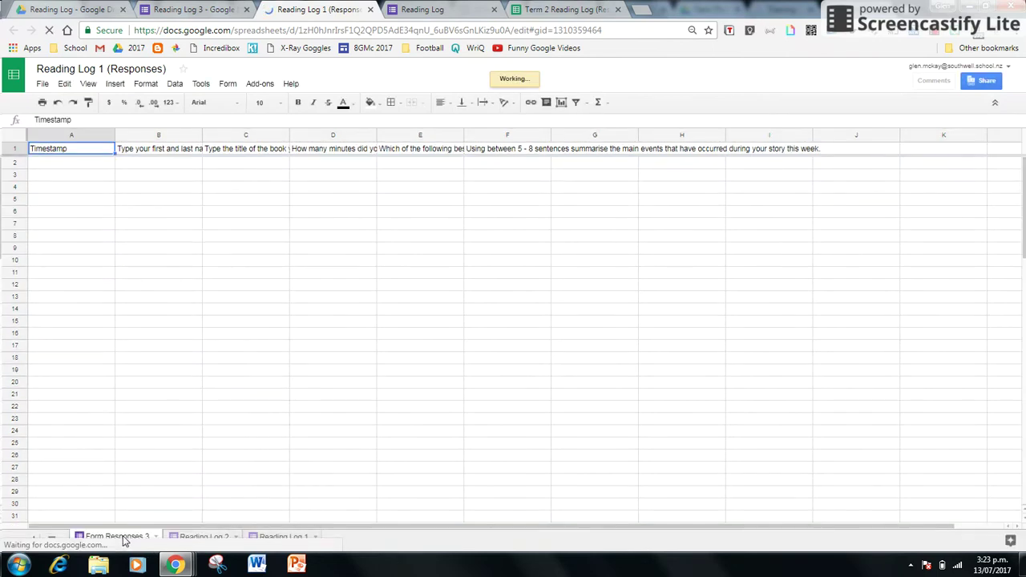
Step: Rename the Form Responses 3 sheet as Reading Log 3
{"action": "right_click", "coordinate": [126, 537]}
{"action": "left_click", "coordinate": [94, 395]}
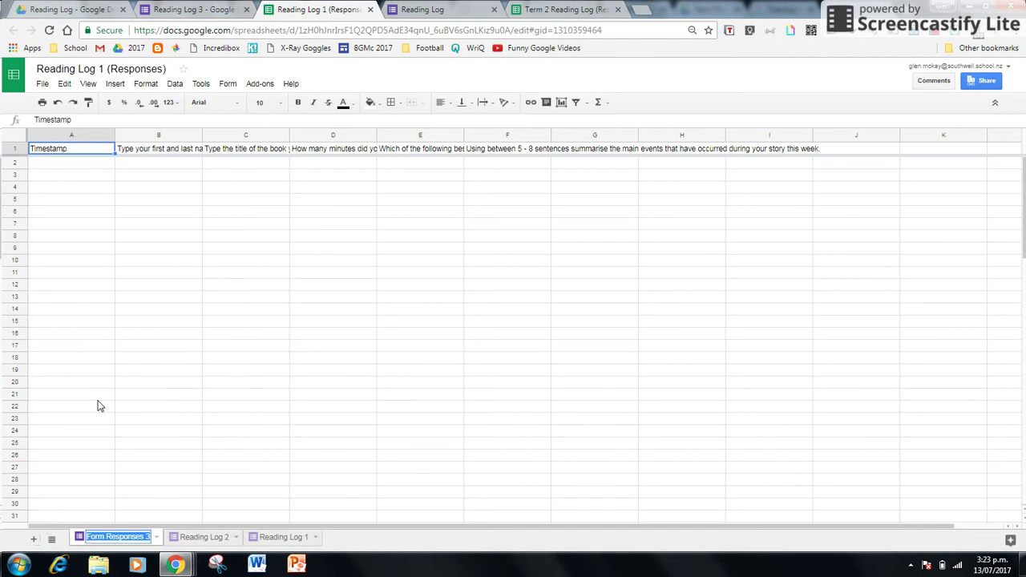
{"action": "type", "text": "Reading Lo"}
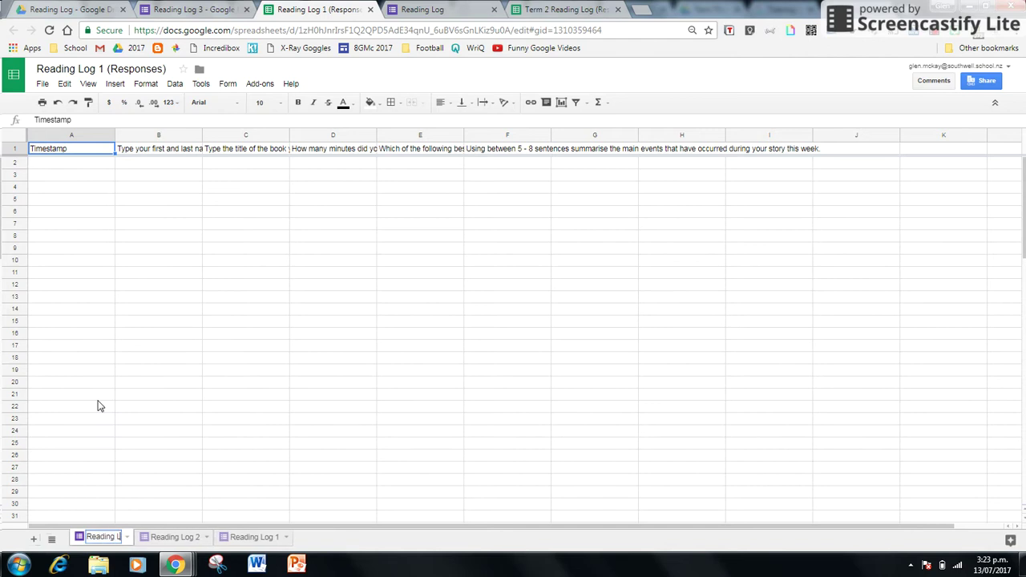
{"action": "type", "text": "g"}
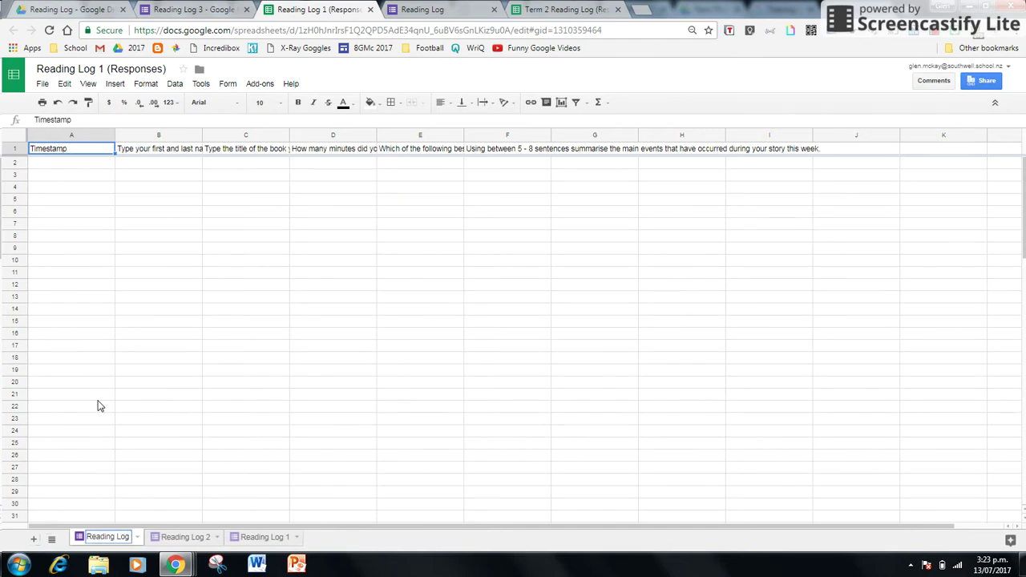
{"action": "type", "text": " 3"}
{"action": "key", "text": "Return"}
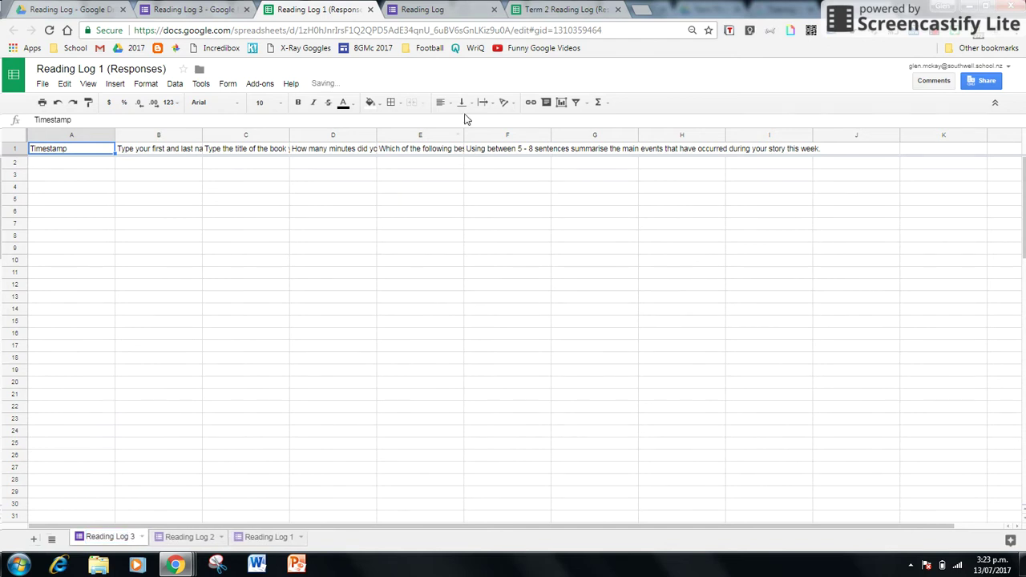
Step: Review the Term 2 Reading Log (Responses) spreadsheet and the questions on the live Reading Log form
{"action": "left_click", "coordinate": [553, 10]}
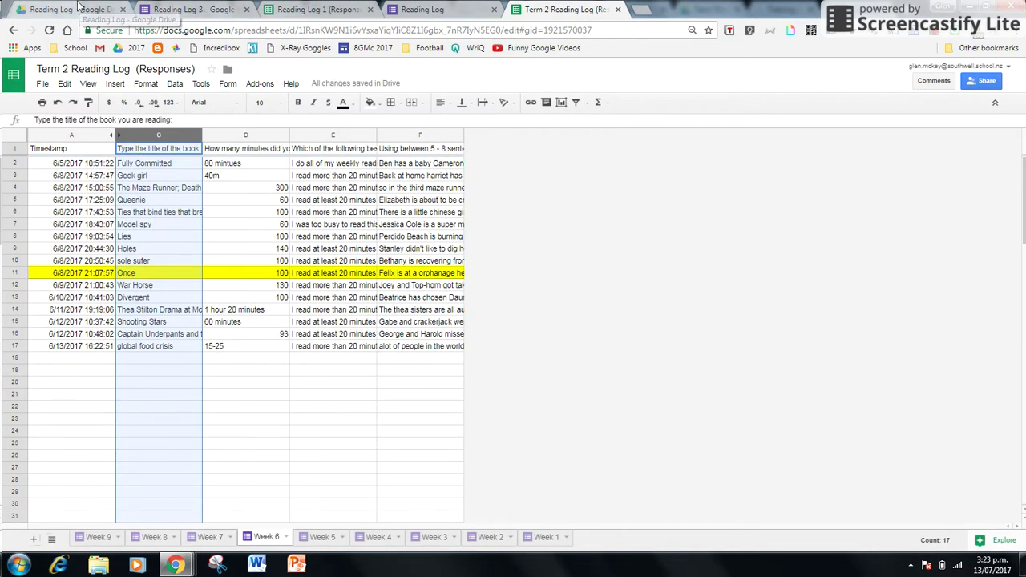
{"action": "left_click", "coordinate": [422, 9]}
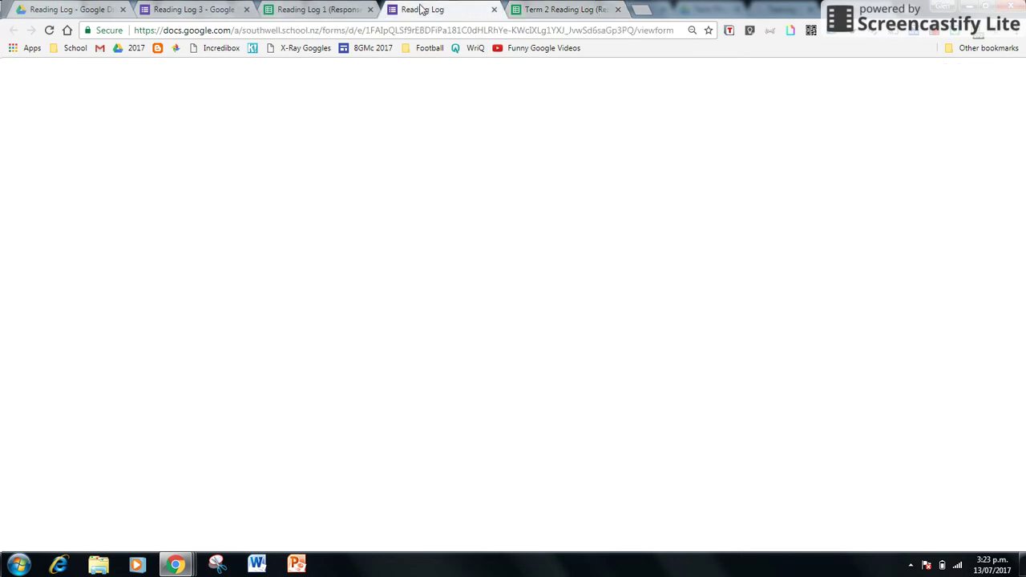
{"action": "left_click_drag", "start_coordinate": [1020, 227], "coordinate": [1020, 198]}
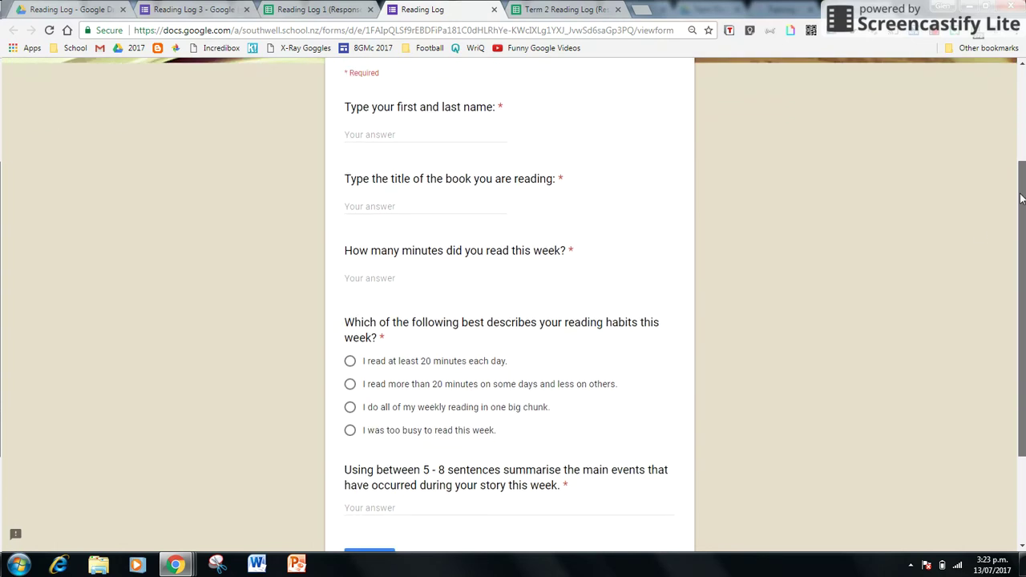